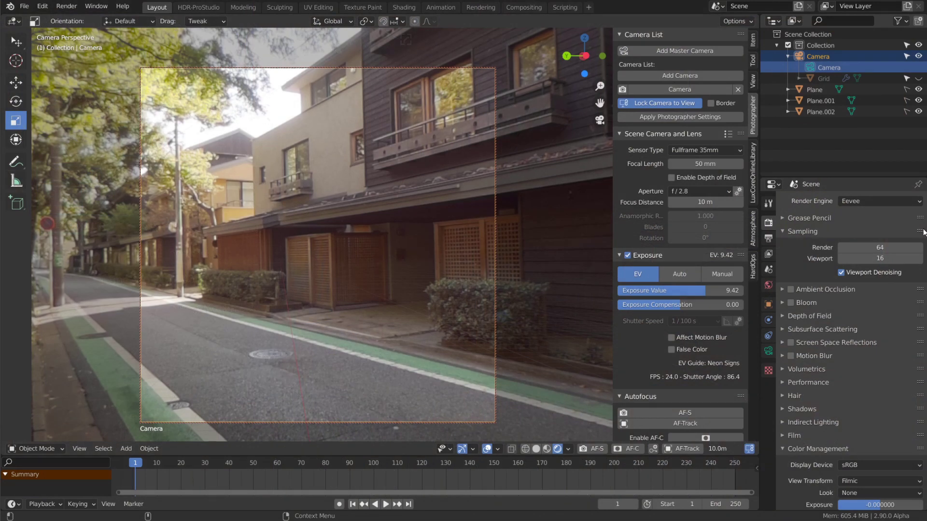
Set the Render Engine in Render Properties to Cycles.
click(892, 204)
click(867, 237)
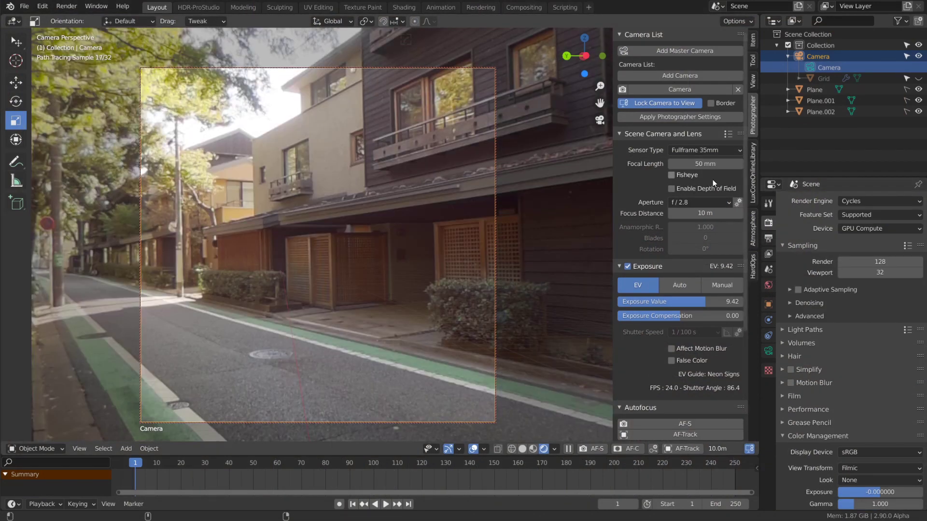
Set the camera's Lens Type to Panoramic fisheye with a 35 mm lens value.
click(769, 352)
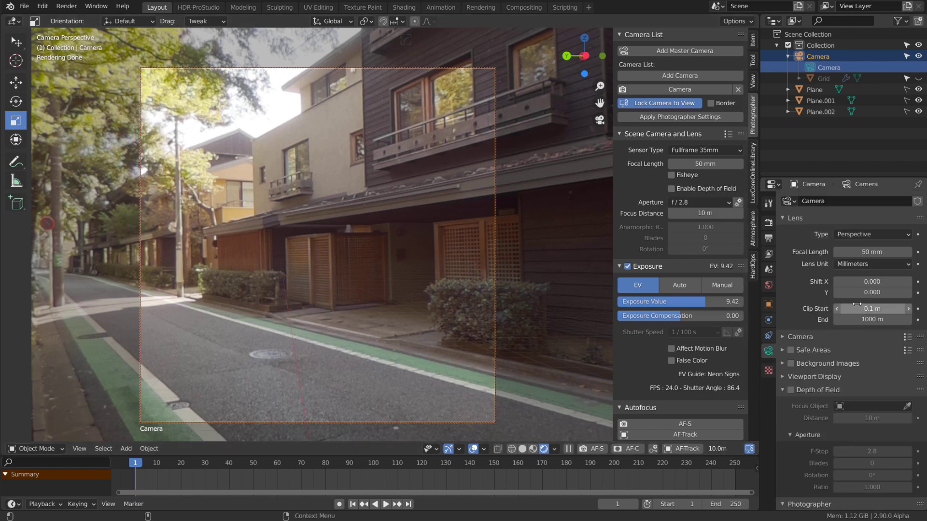
click(908, 235)
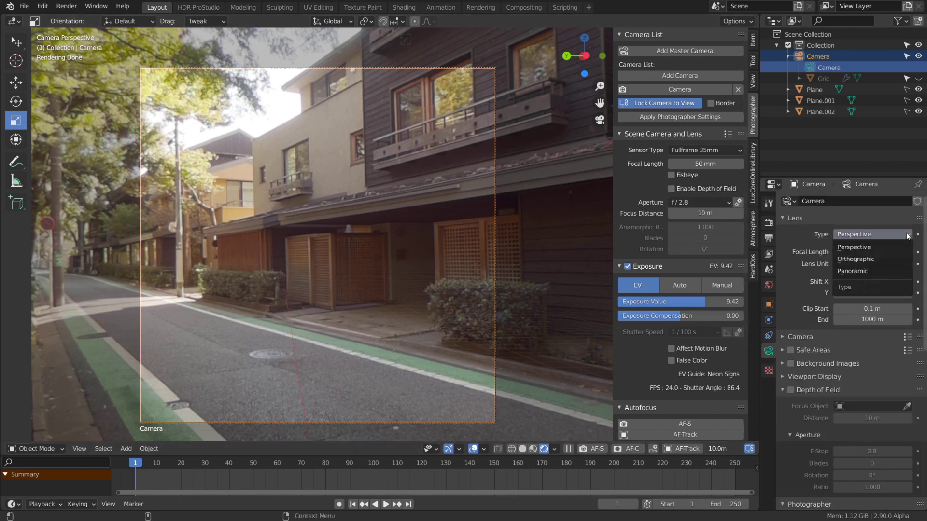
click(888, 272)
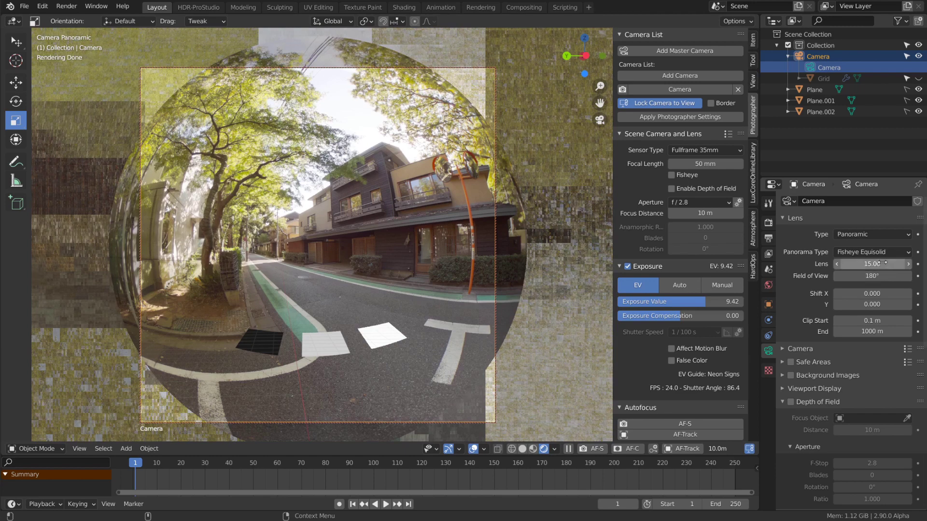
click(883, 264)
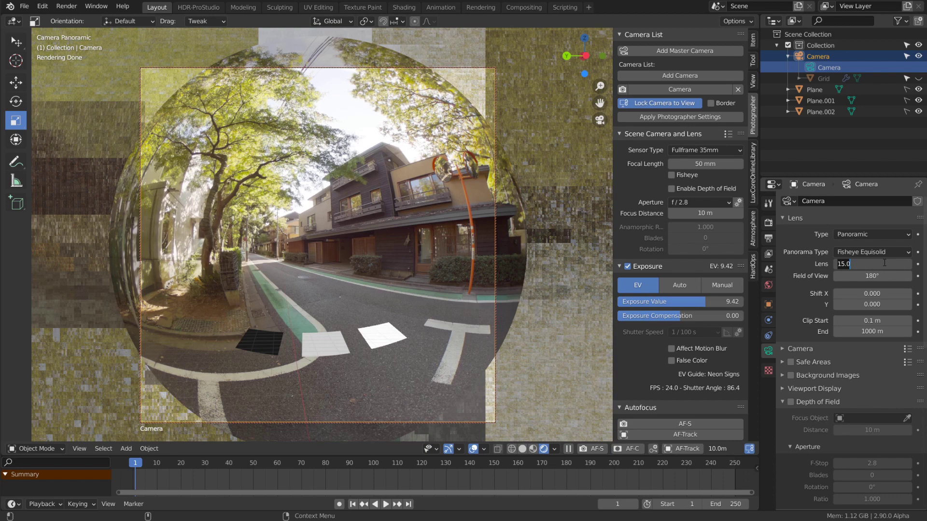
key(Return)
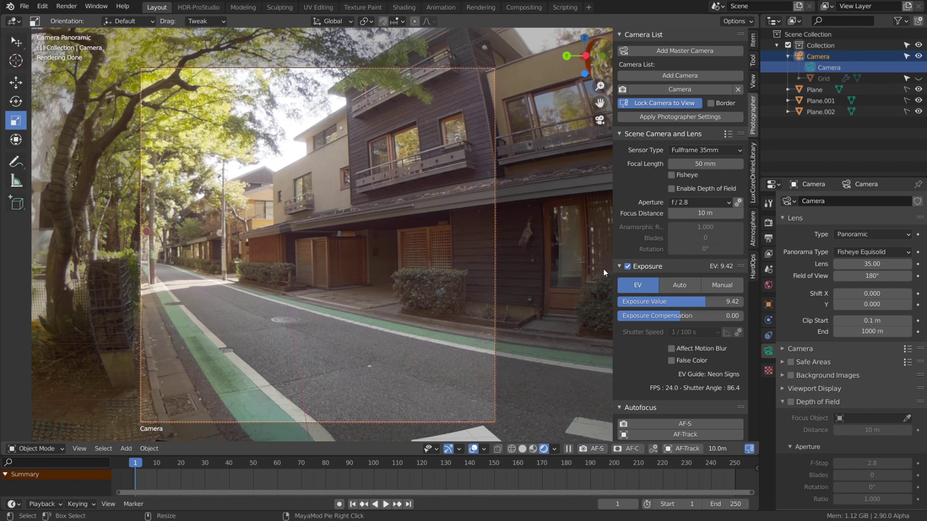
Toggle the Photographer Fisheye checkbox repeatedly against normal perspective, leaving it checked.
click(671, 175)
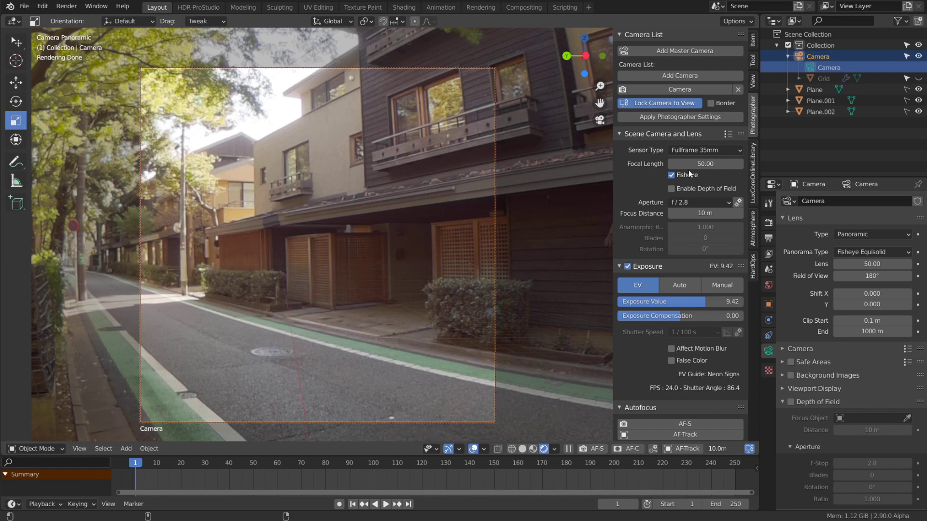
click(672, 175)
click(671, 176)
click(671, 175)
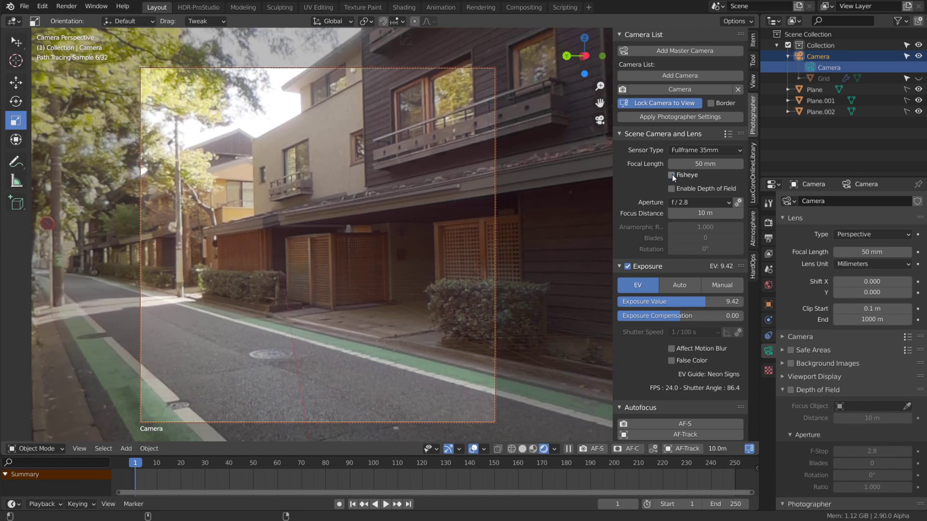
click(672, 175)
click(671, 175)
click(672, 176)
click(672, 176)
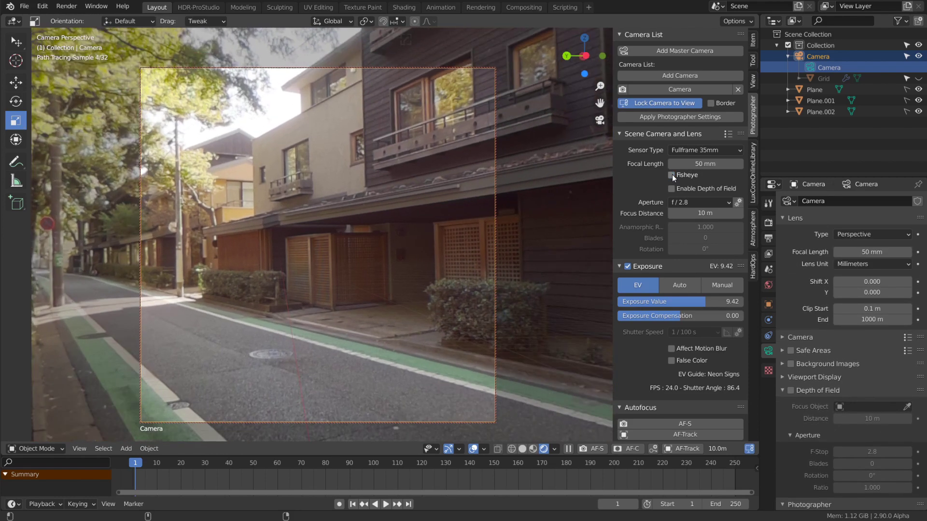
click(672, 175)
click(671, 175)
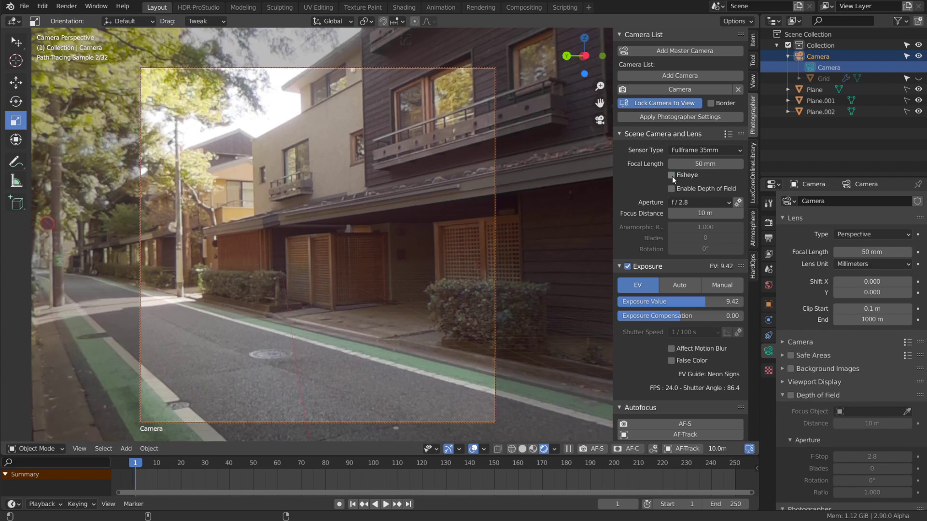
click(671, 175)
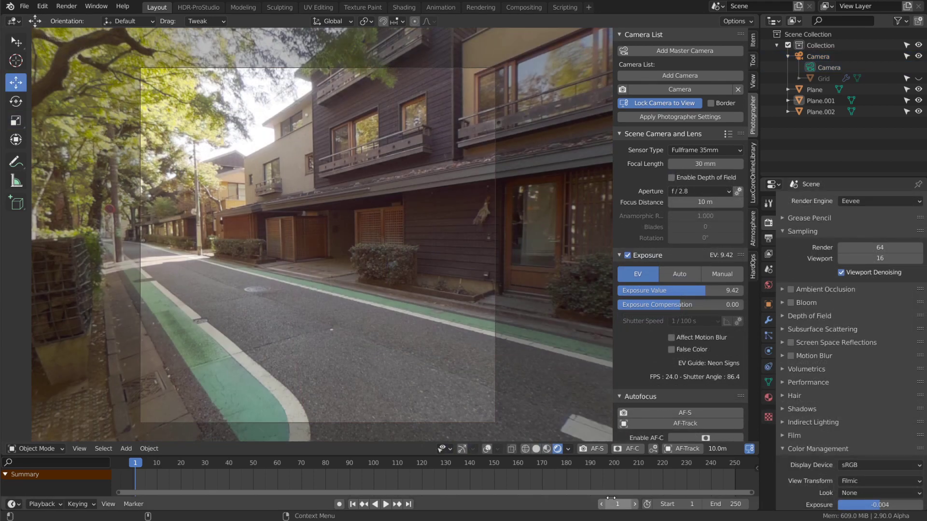
Switch the camera exposure to Auto and walk the camera through the street.
click(680, 274)
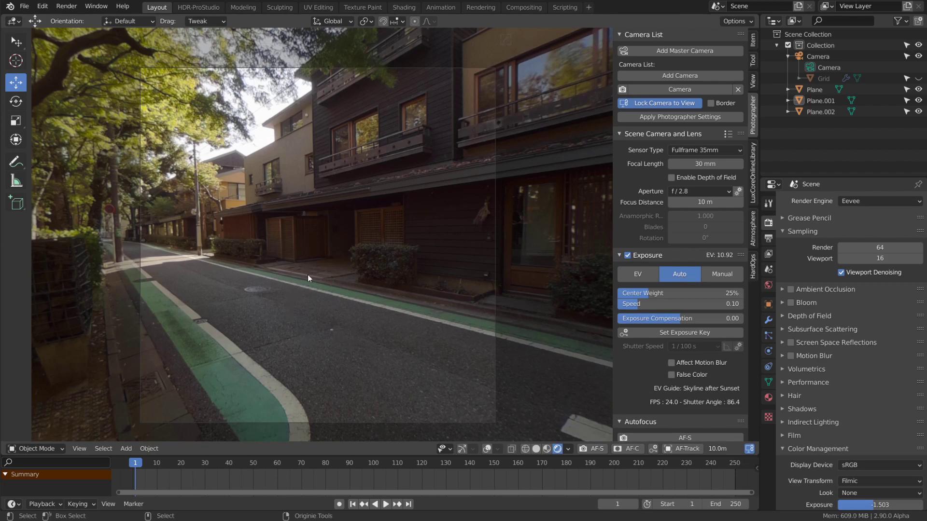
key(shift+grave)
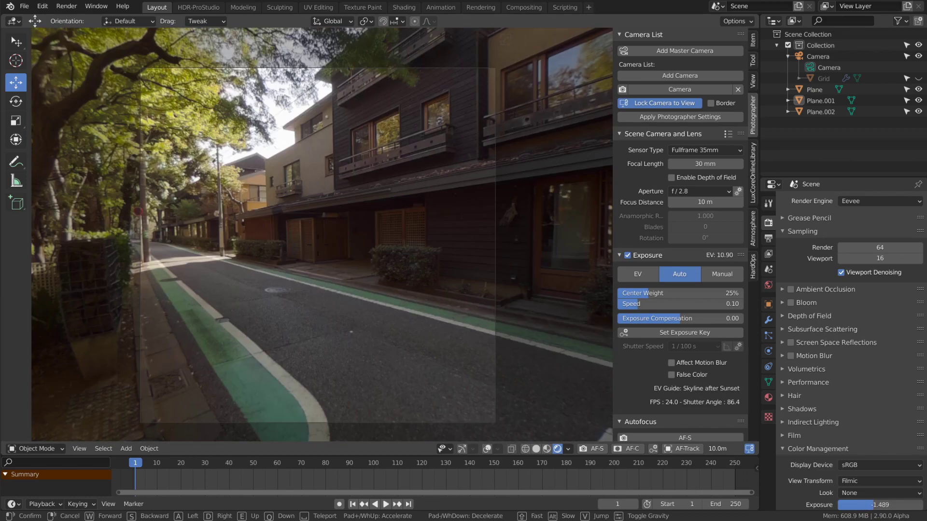
Set Center Weight to about 17% after trying 100% and 0%, then hide the Grid.
click(540, 284)
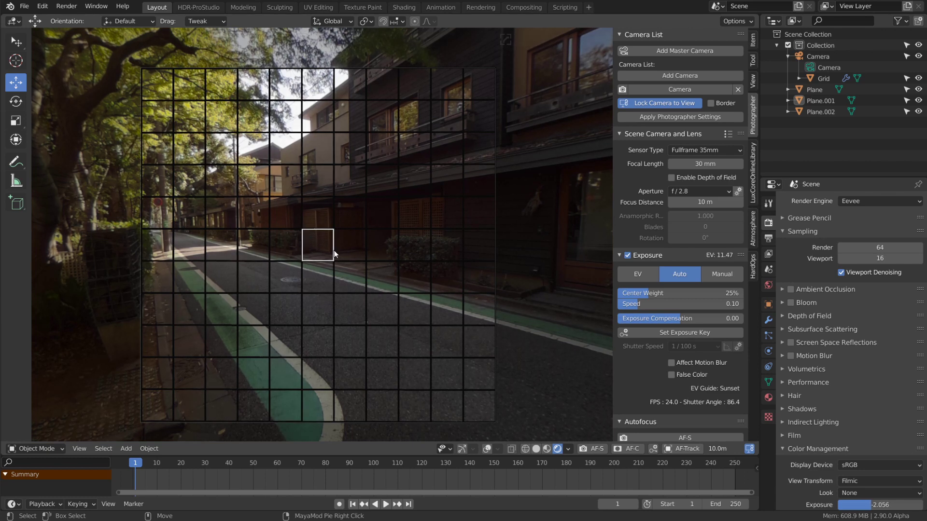
drag(661, 292, 744, 292)
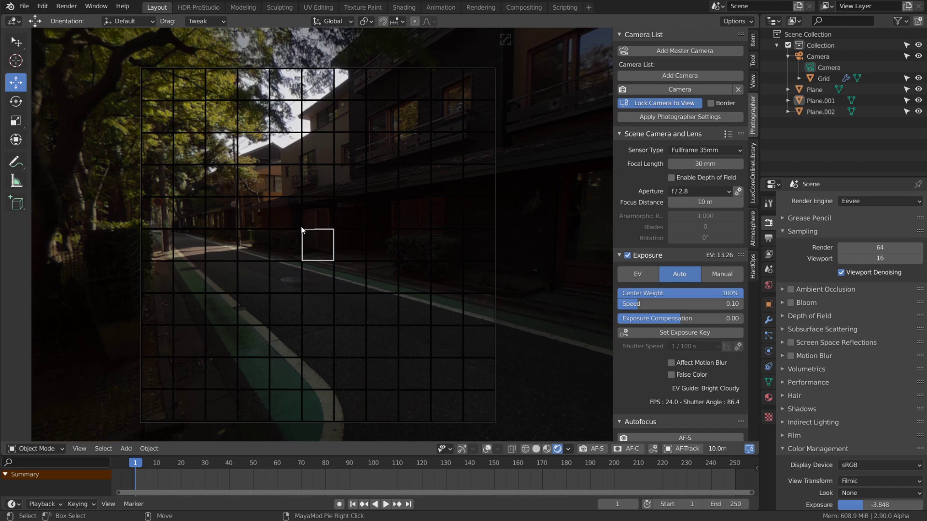
drag(649, 293, 617, 293)
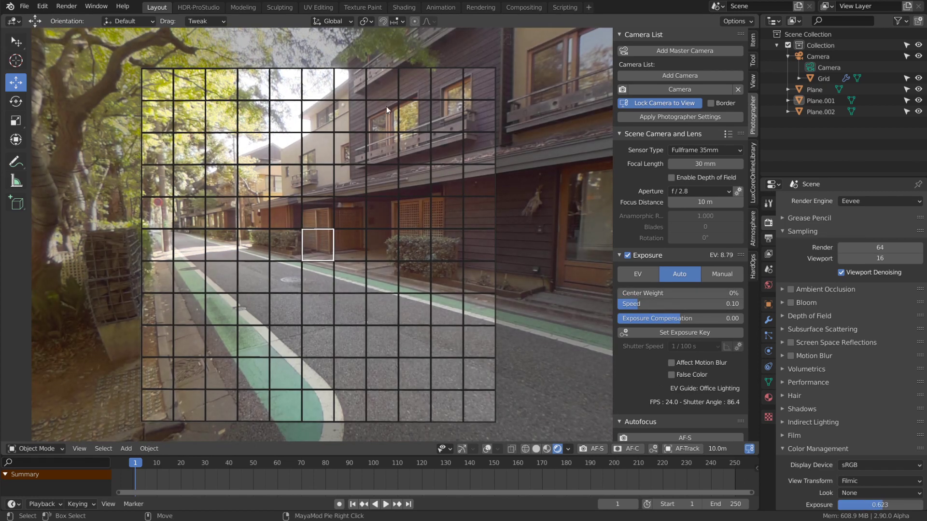
drag(633, 293, 649, 294)
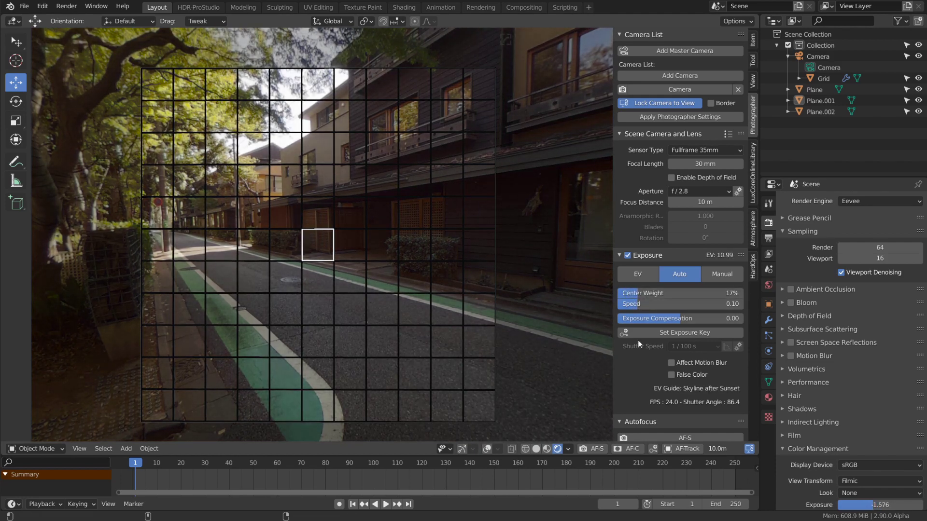
key(h)
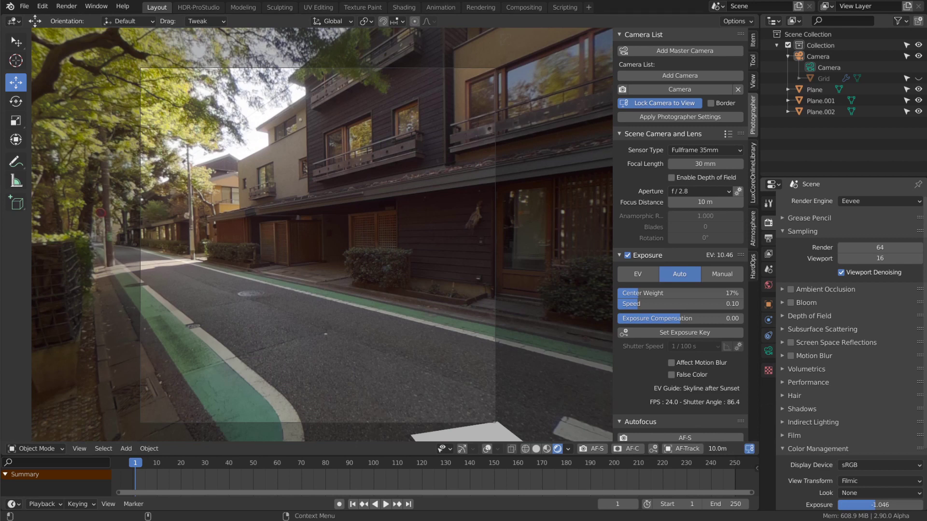
Switch the render engine to Cycles and turn the camera to look along the street.
click(858, 203)
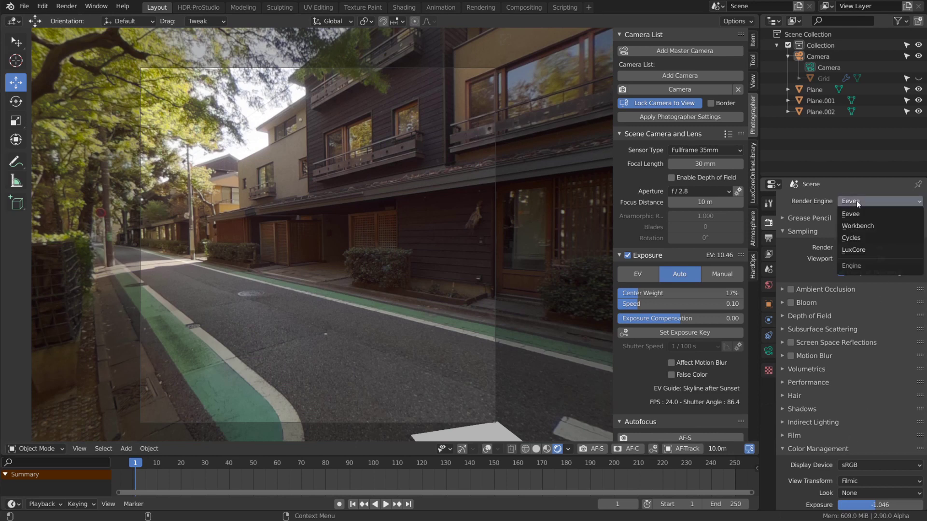
click(857, 239)
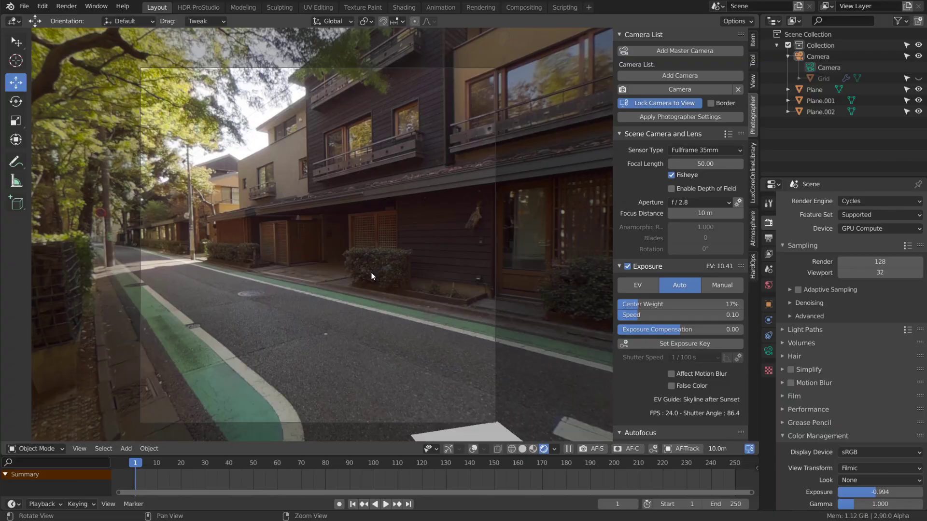
middle_drag(386, 305, 402, 294)
Switch the render engine to LuxCore with Requires GPU device, tilting the camera toward the sky.
click(854, 201)
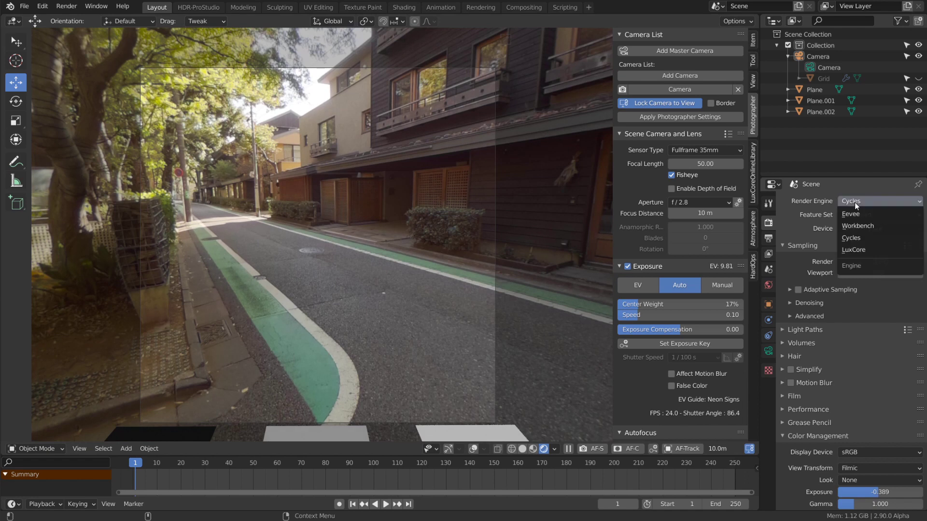
click(859, 252)
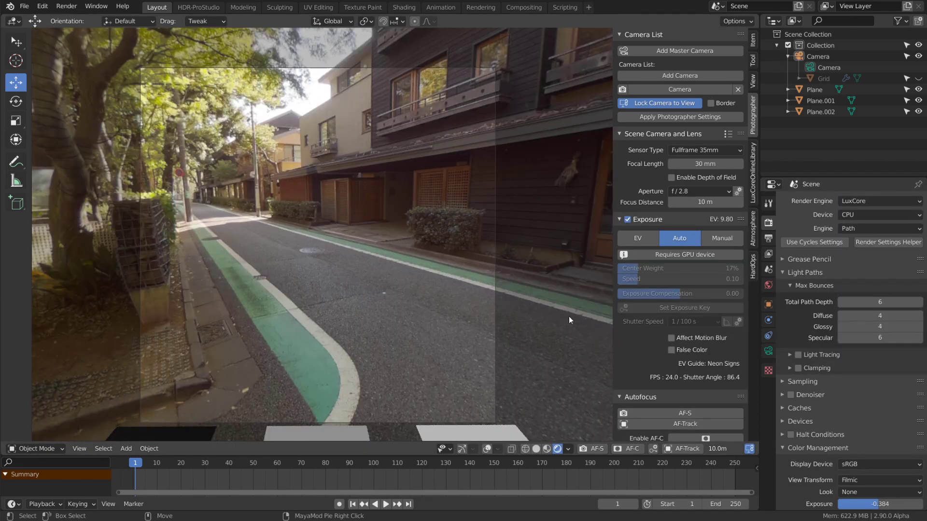
click(682, 256)
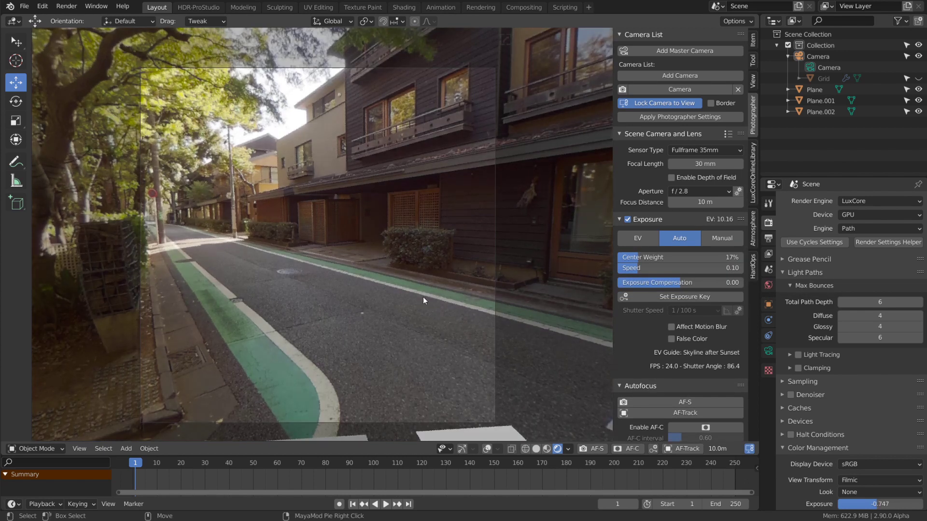
mouse_move(423, 296)
middle_down()
mouse_move(460, 254)
mouse_move(460, 225)
mouse_move(420, 296)
middle_up()
Insert LocRotScale keyframes on the camera and toggle exposure from EV back to Auto.
key(i)
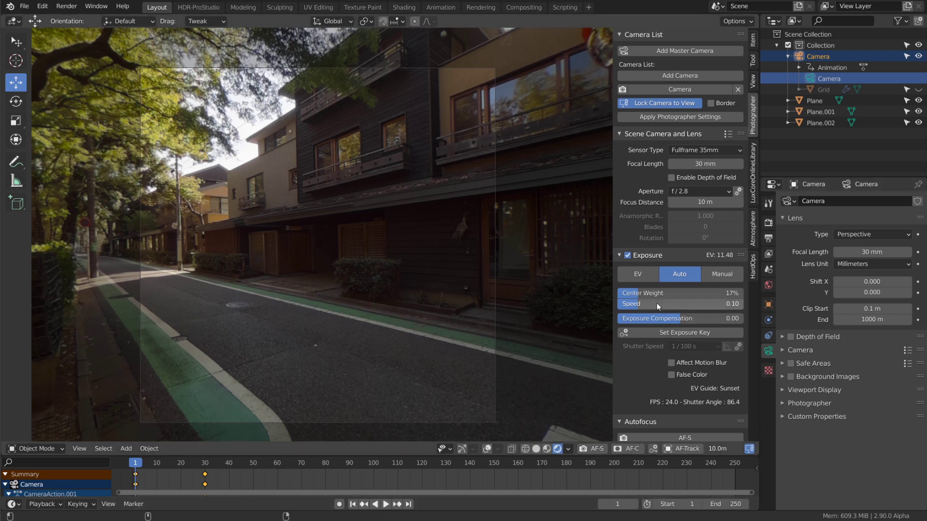
click(642, 274)
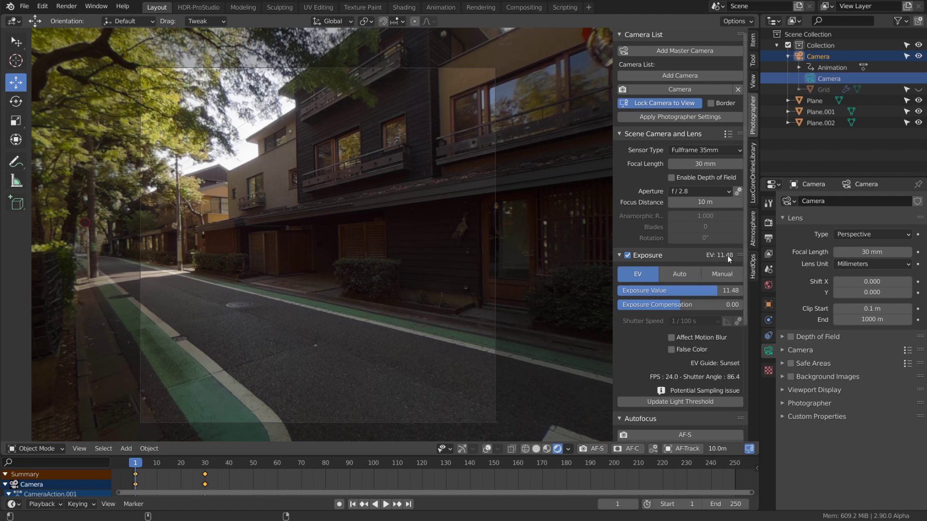
click(679, 273)
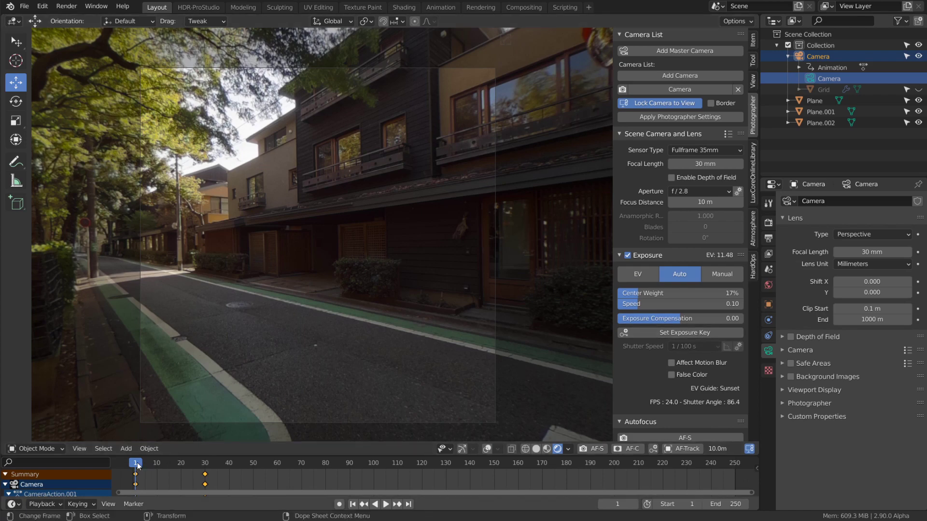
Play the animation, record an exposure key, stop playback, and fix exposure at EV 11.48.
key(space)
key(space)
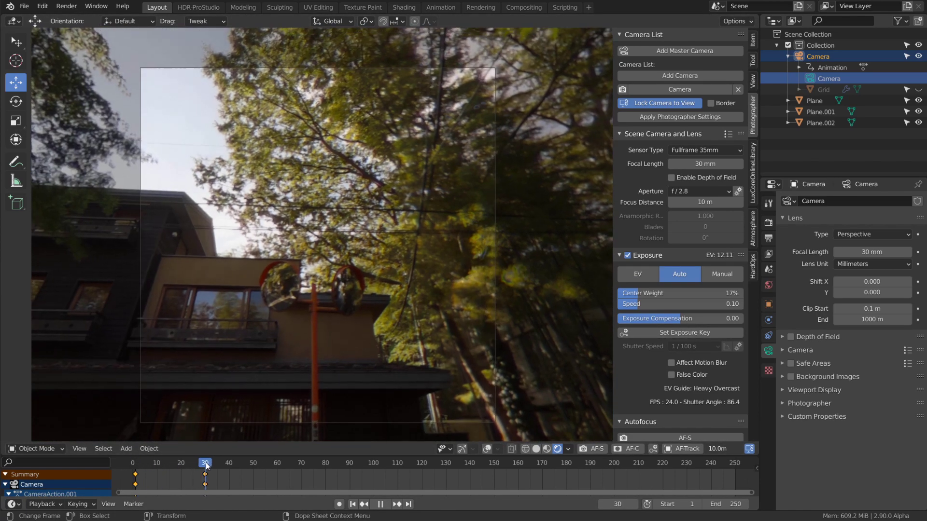
click(664, 331)
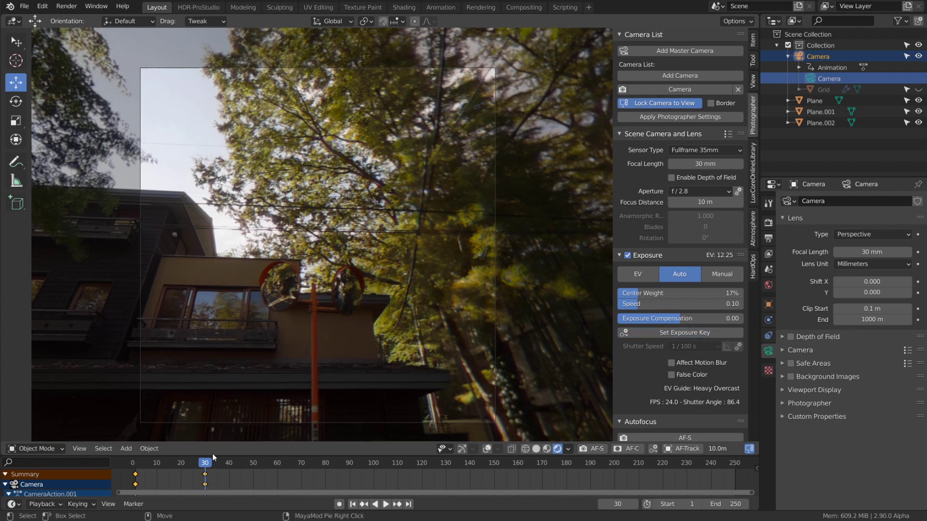
key(space)
click(141, 477)
key(Escape)
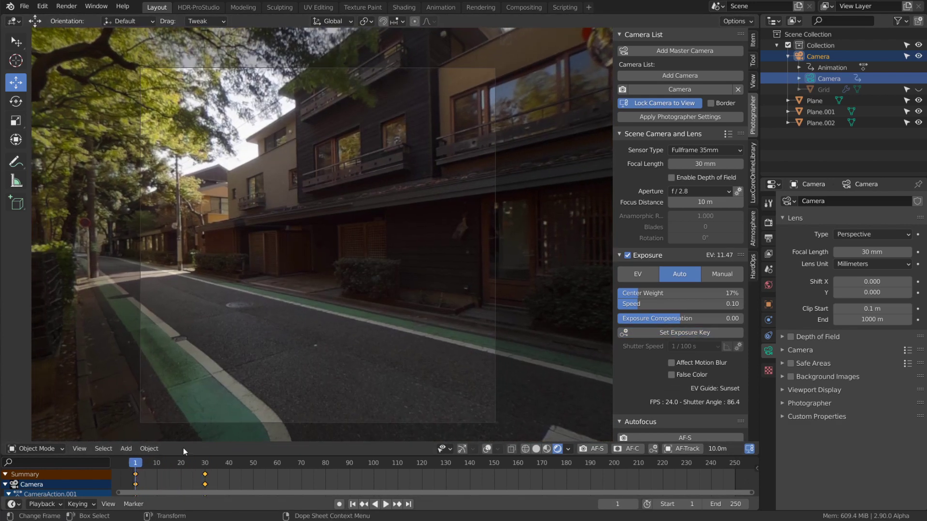
click(644, 274)
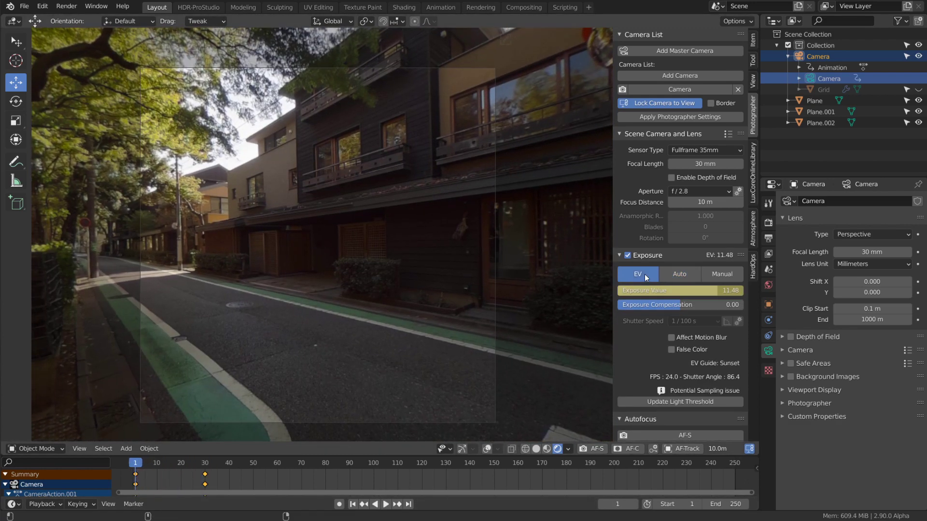
Walk the camera through the attic back toward the lamp and window, then re-enter camera view.
key(space)
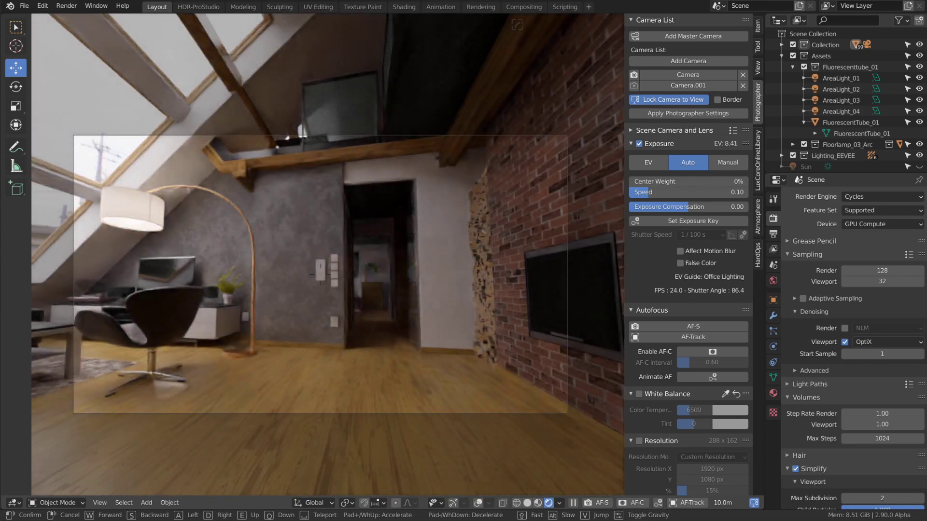
key(s)
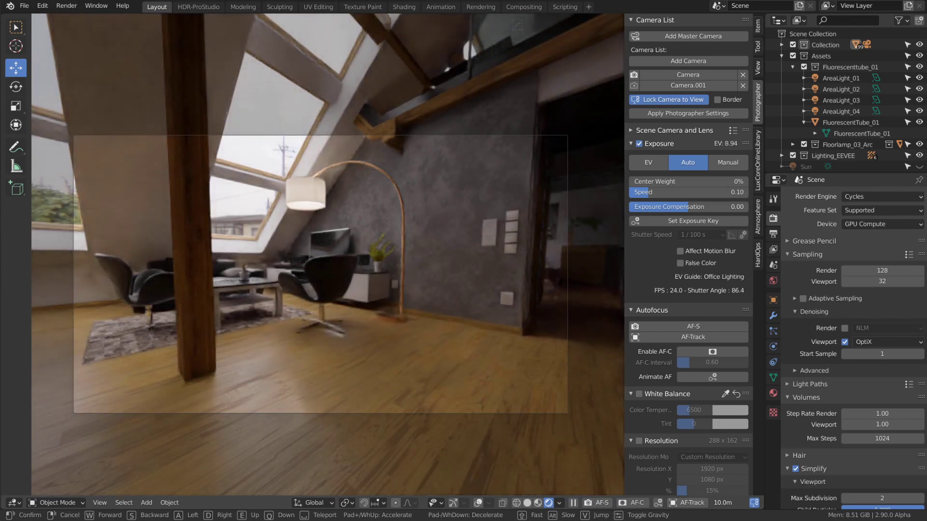
click(134, 136)
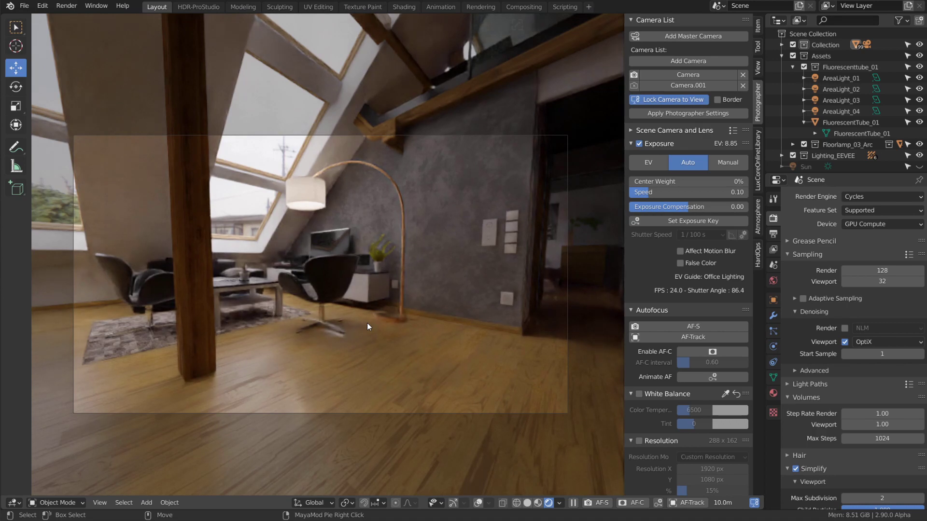
key(KP_0)
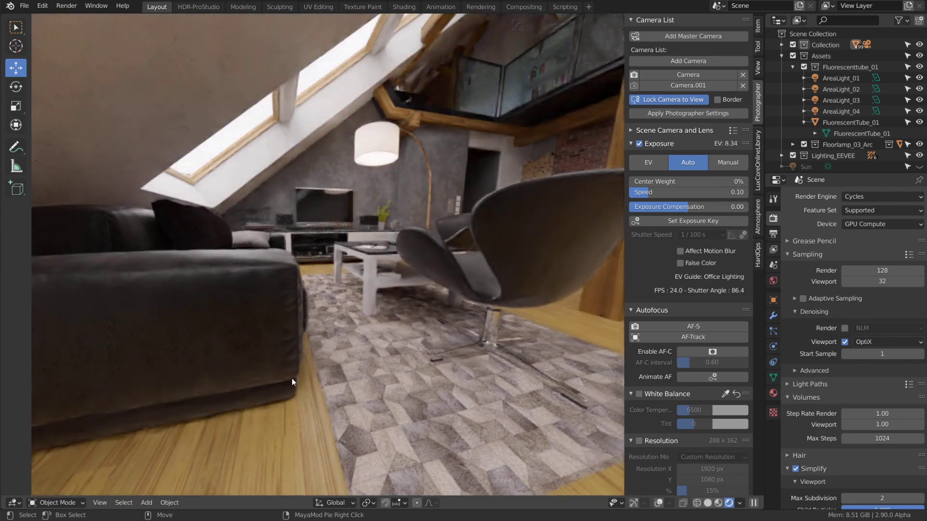
key(KP_0)
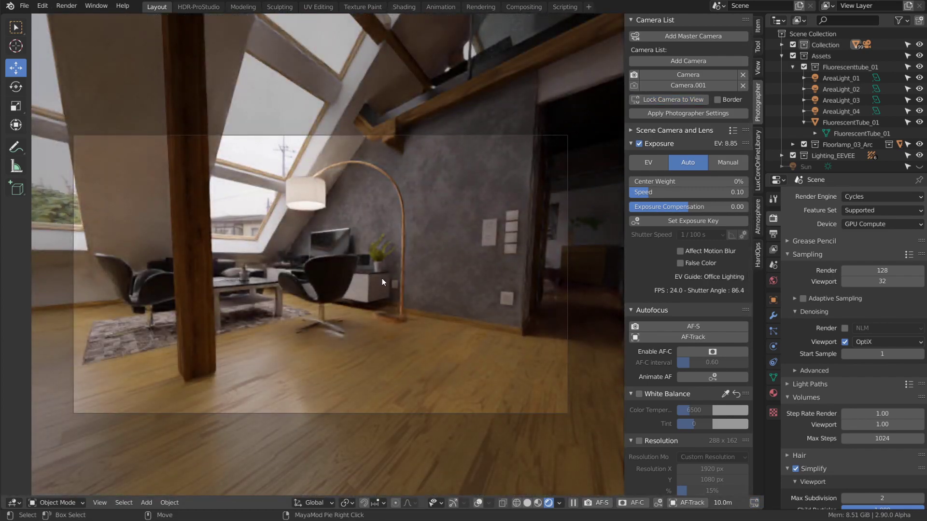
Orbit the camera view to the kitchen and staircase, turning Soft Shadows off and back on.
middle_drag(345, 263, 206, 168)
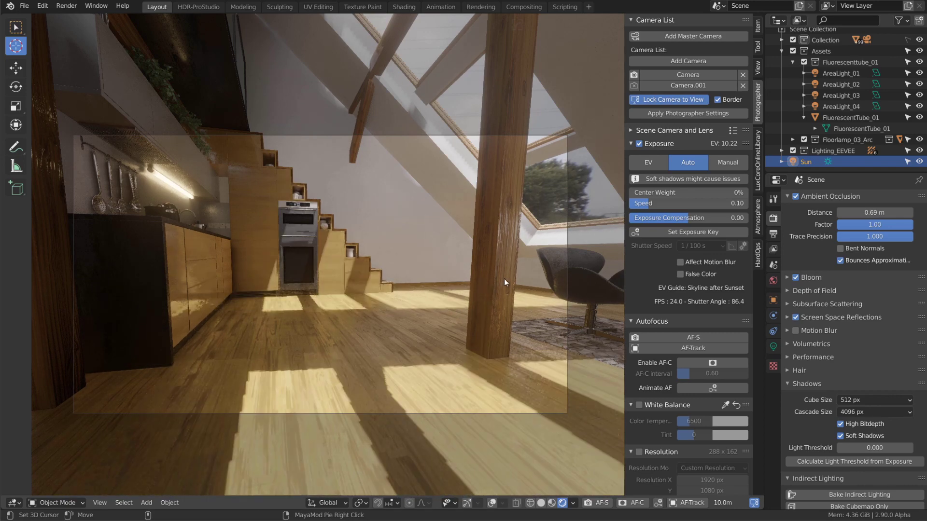
click(667, 178)
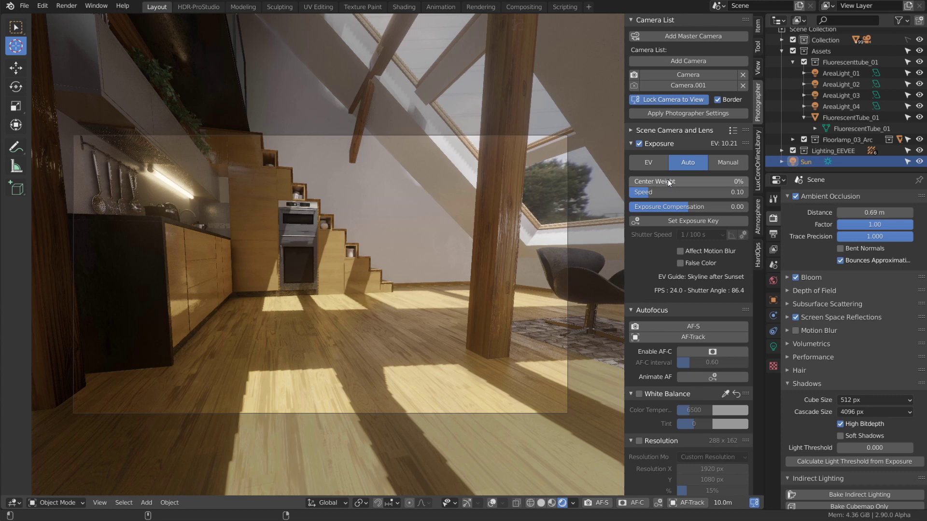
middle_drag(348, 265, 398, 283)
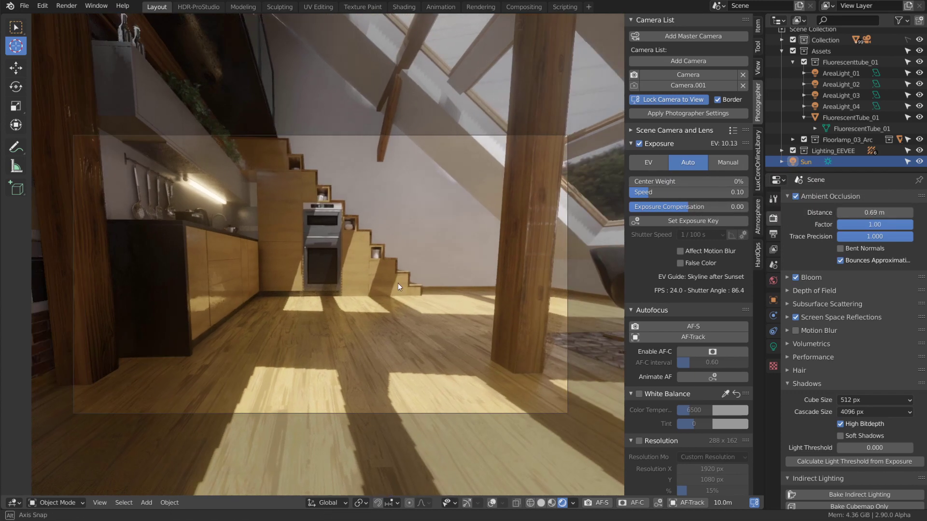
click(838, 435)
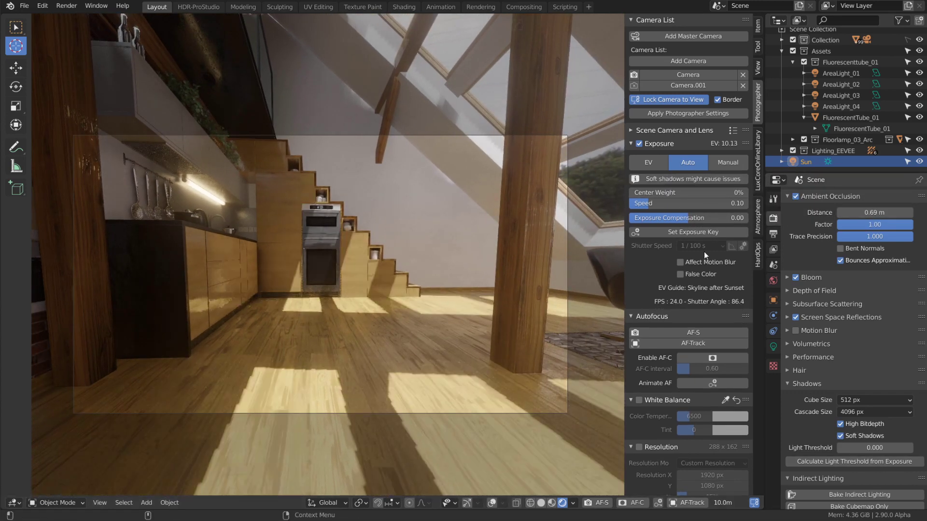
Switch exposure to fixed EV and give the point light an intensity of -2.
click(654, 167)
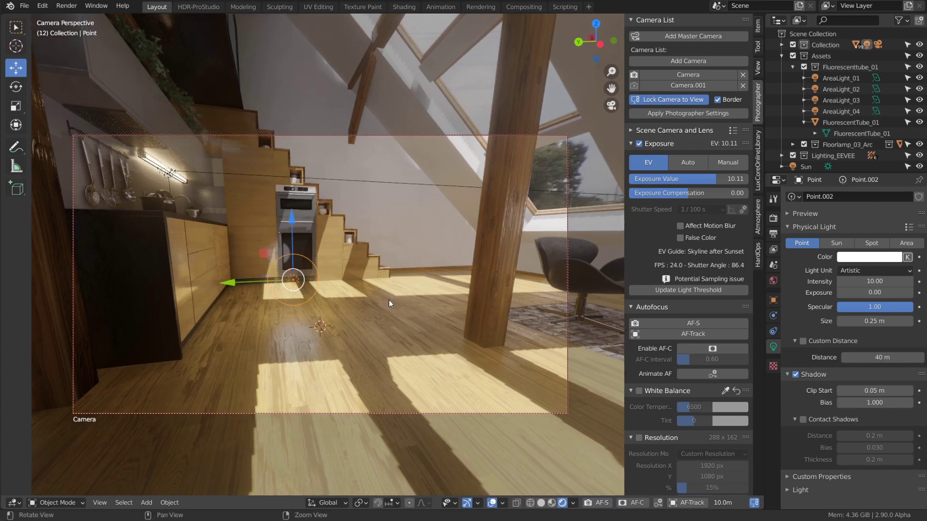
middle_drag(389, 299, 624, 323)
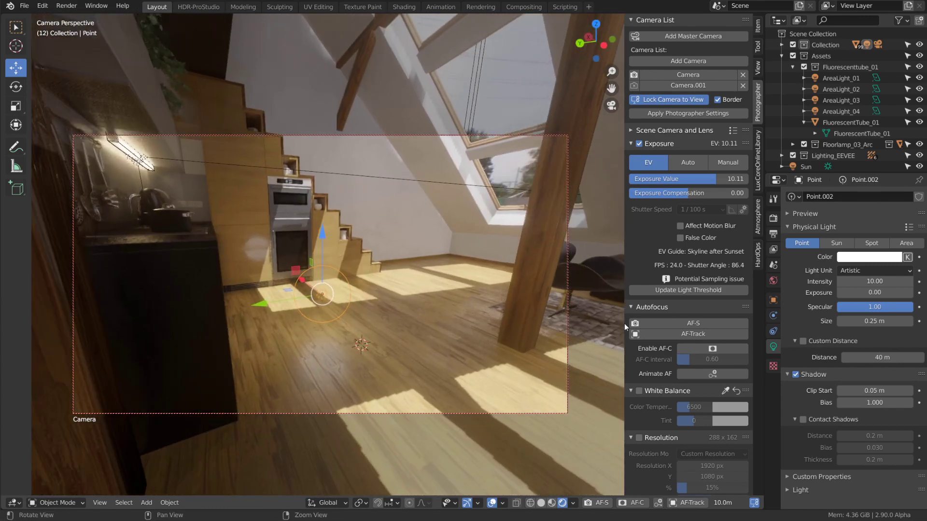
click(878, 284)
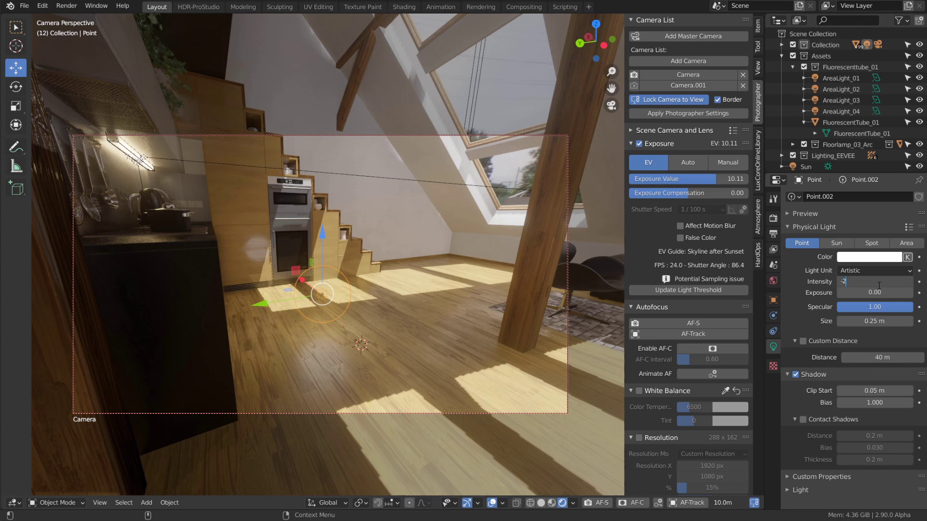
text(-2)
key(Return)
Move the point light beside the kitchen cabinets, orbiting toward the kitchen wall and oven.
key(g)
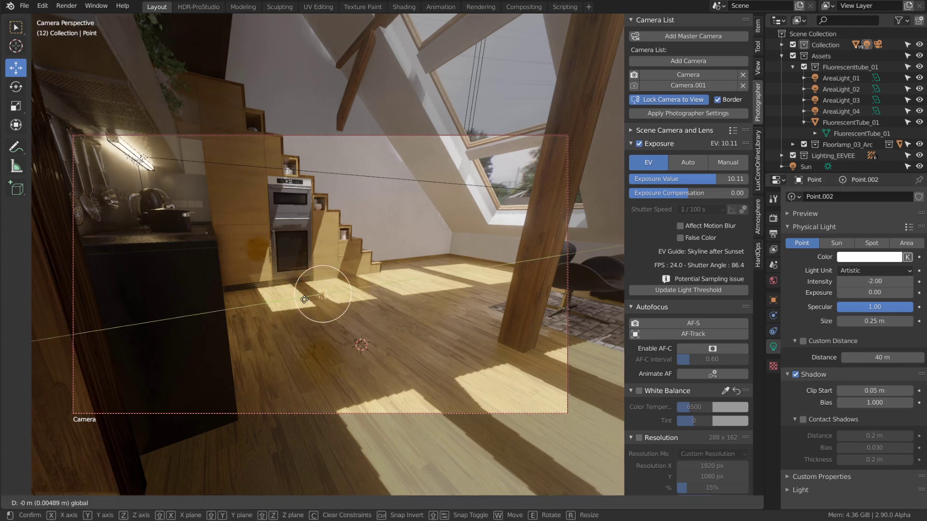
click(234, 303)
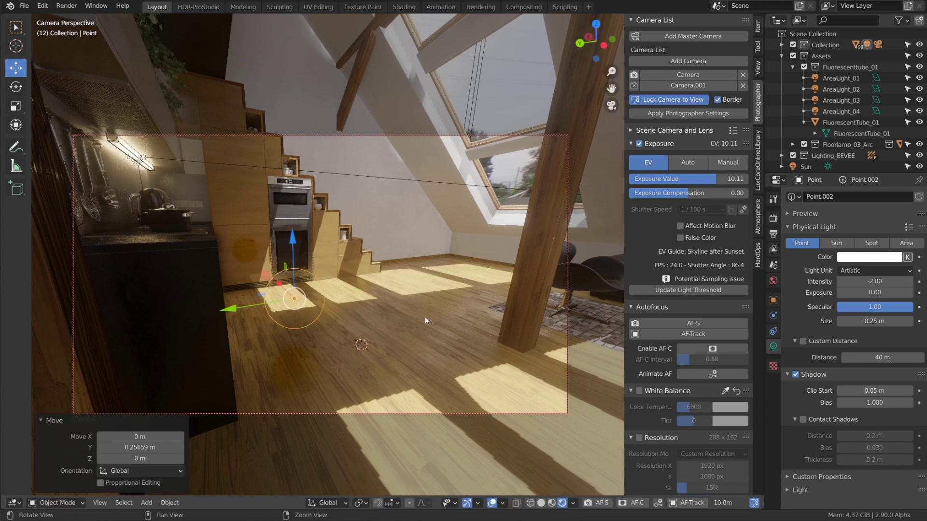
middle_drag(424, 316, 513, 339)
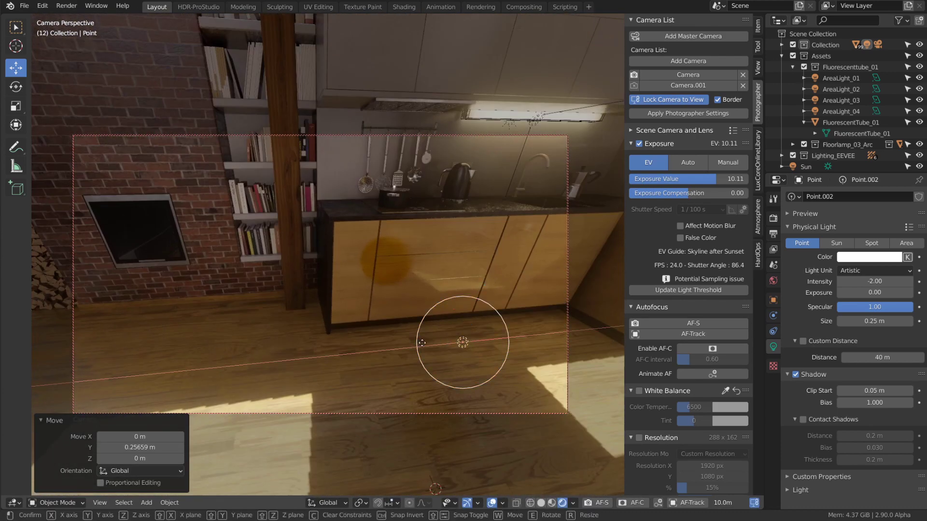
click(461, 358)
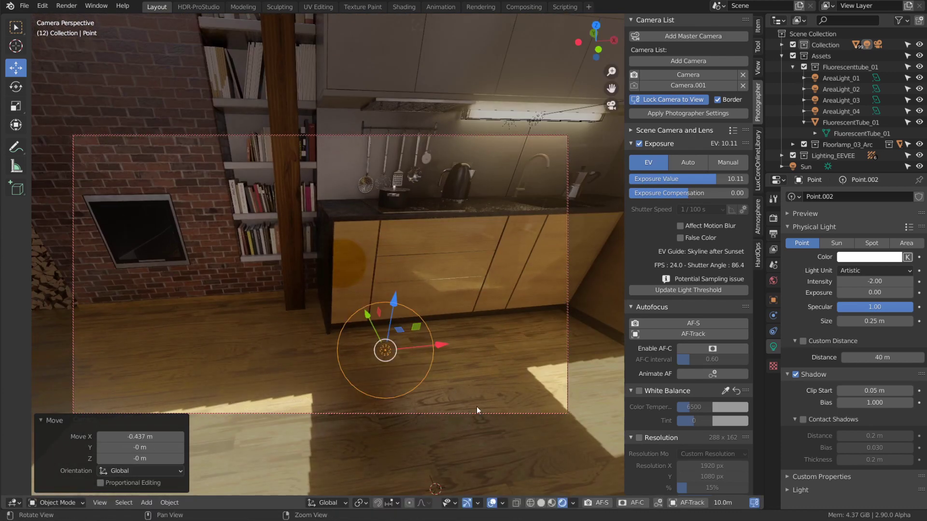
middle_drag(476, 406, 502, 404)
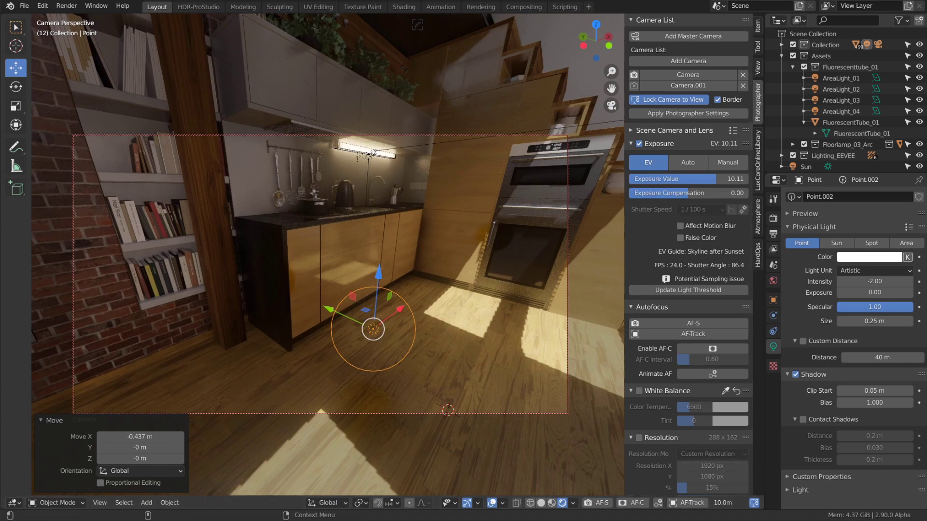